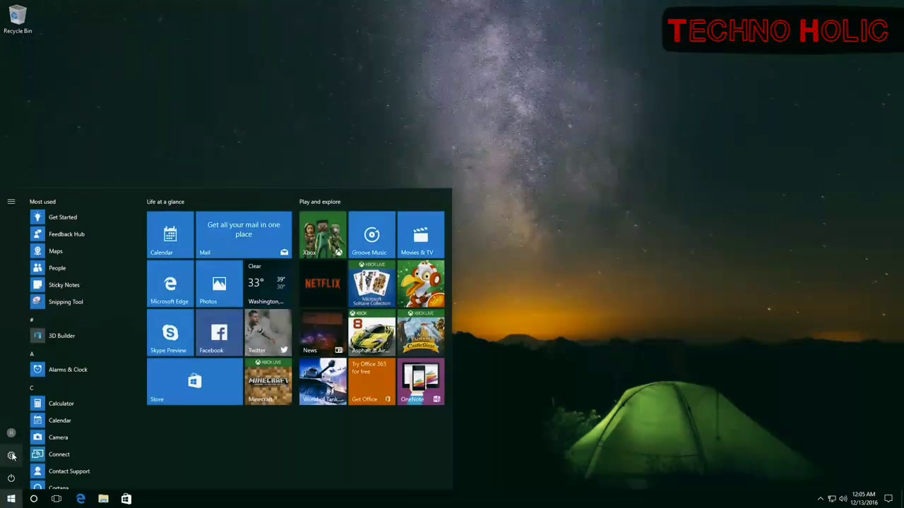
From the Start menu, go to Settings > Update & security > Recovery
{"action": "left_click", "coordinate": [11, 456]}
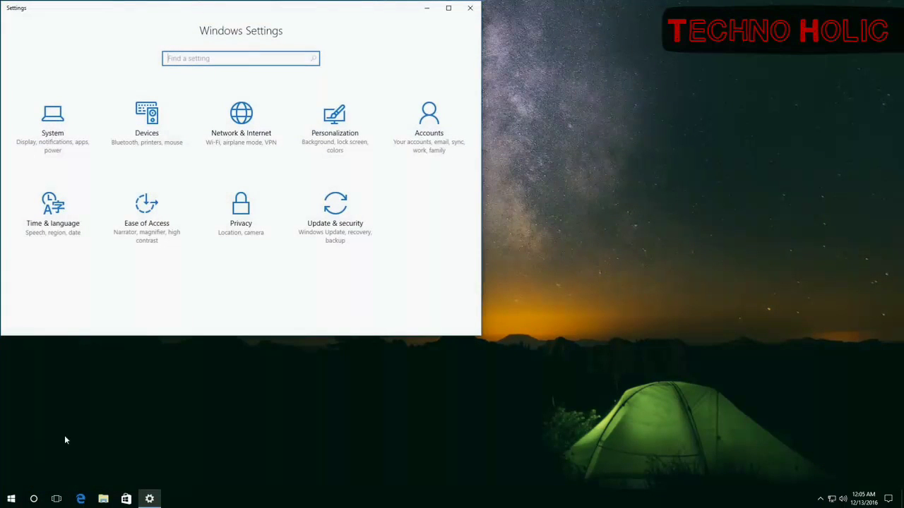
{"action": "left_click_drag", "start_coordinate": [398, 8], "coordinate": [573, 73]}
{"action": "left_click", "coordinate": [502, 283]}
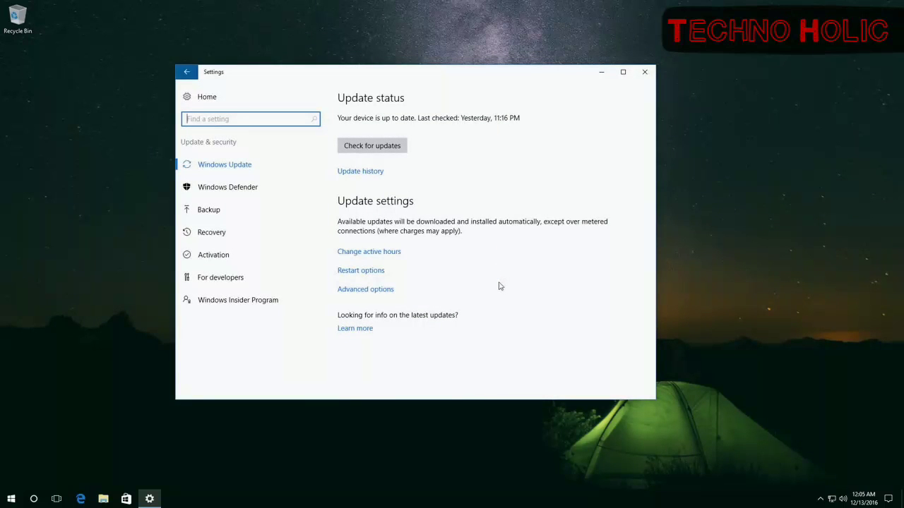
{"action": "left_click", "coordinate": [228, 235]}
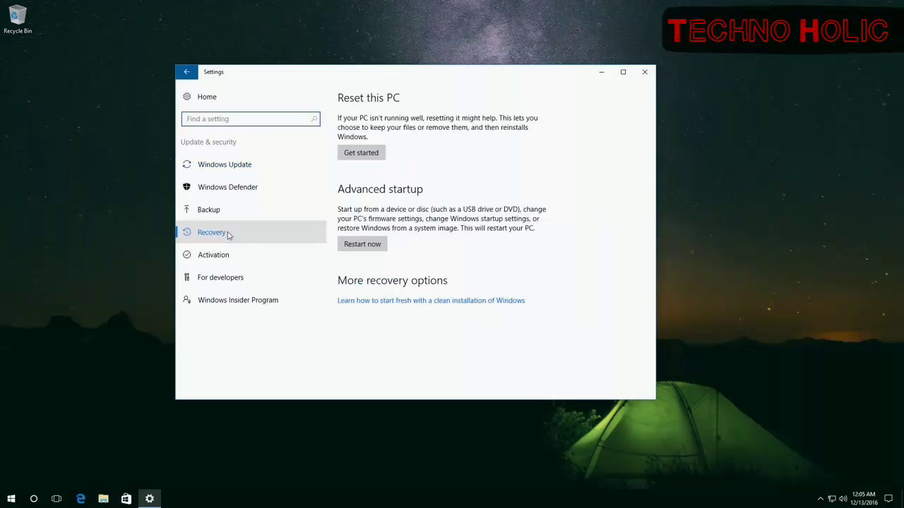
Restart now, go to Troubleshoot > Advanced options > Startup Settings, and restart
{"action": "left_click", "coordinate": [361, 245]}
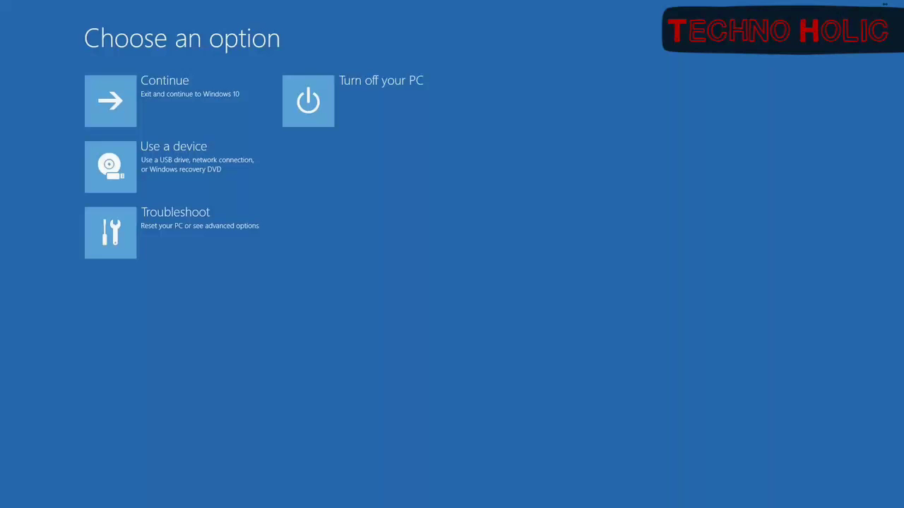
{"action": "left_click", "coordinate": [174, 225]}
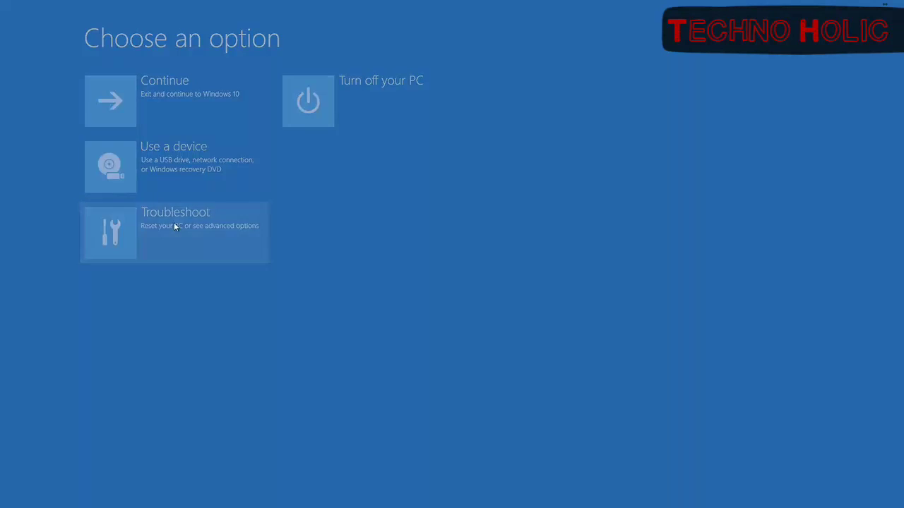
{"action": "left_click", "coordinate": [178, 176]}
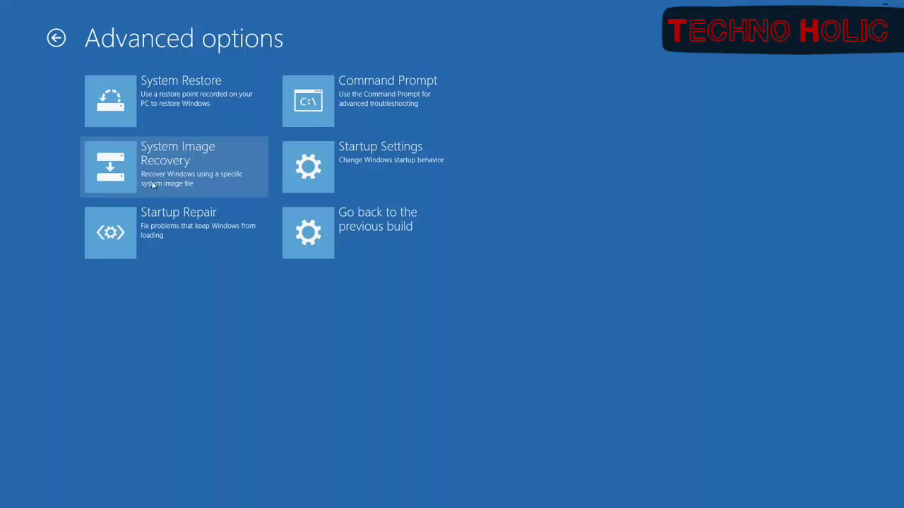
{"action": "left_click", "coordinate": [346, 176]}
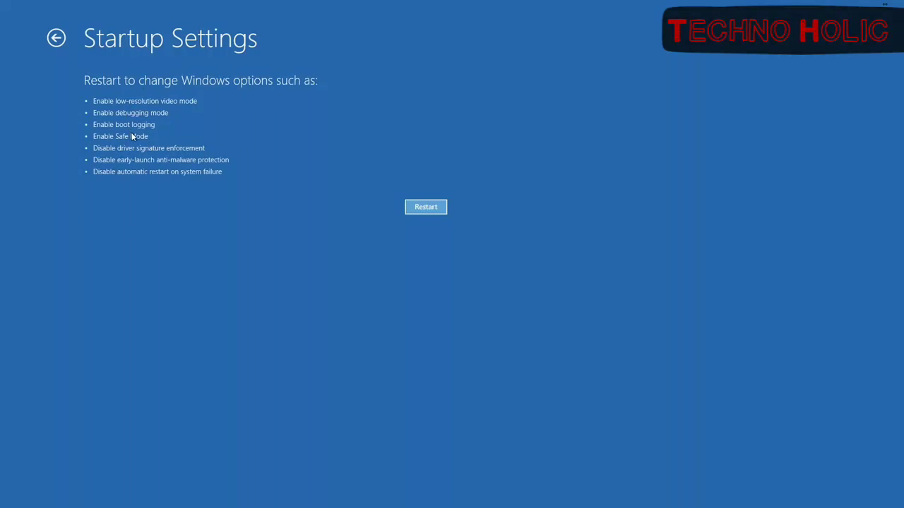
{"action": "left_click", "coordinate": [439, 207]}
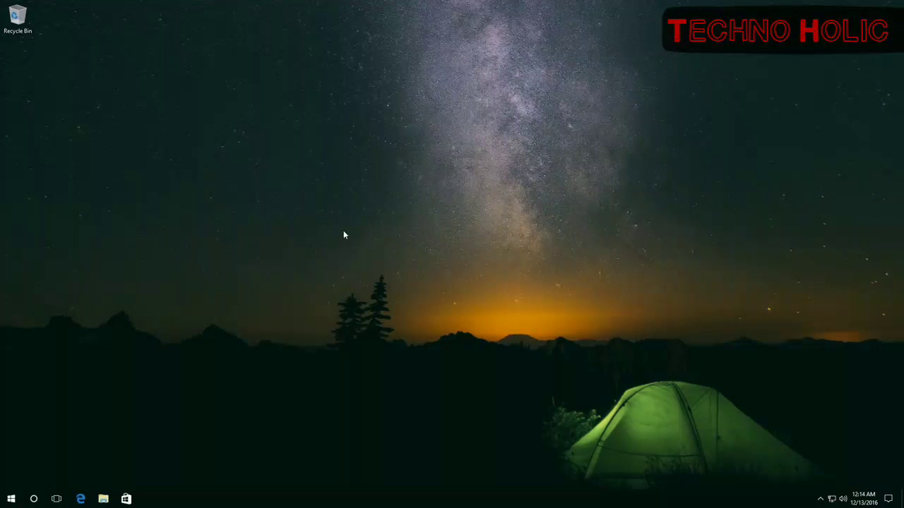
Run msconfig and enable Minimal Safe boot on the Boot tab, then confirm
{"action": "key", "text": "super+r"}
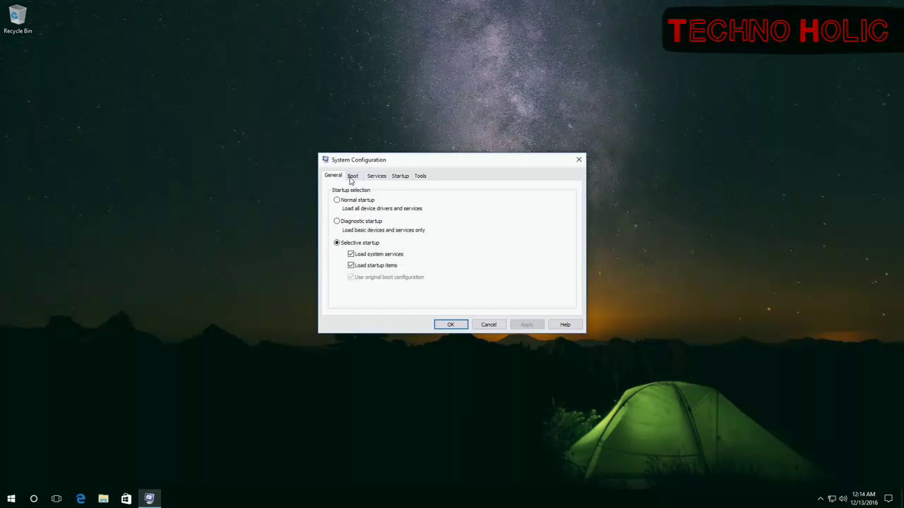
{"action": "left_click", "coordinate": [352, 176]}
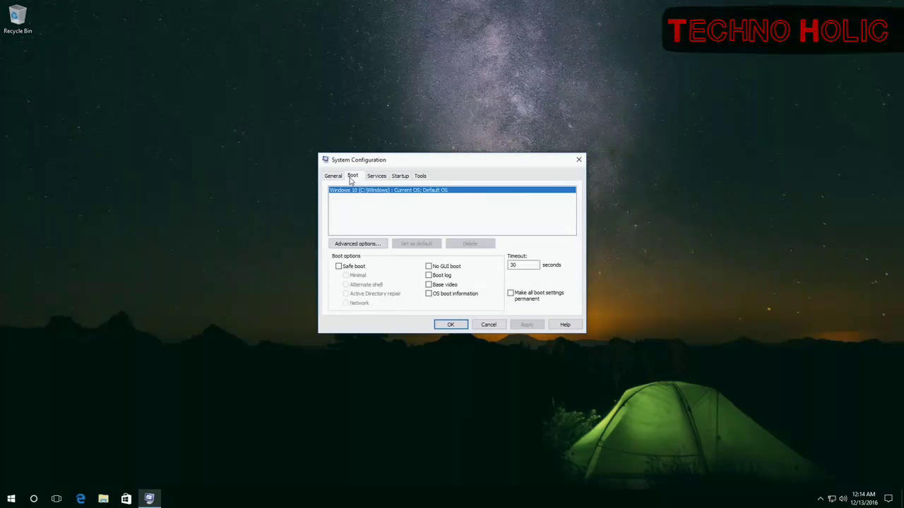
{"action": "left_click", "coordinate": [338, 266]}
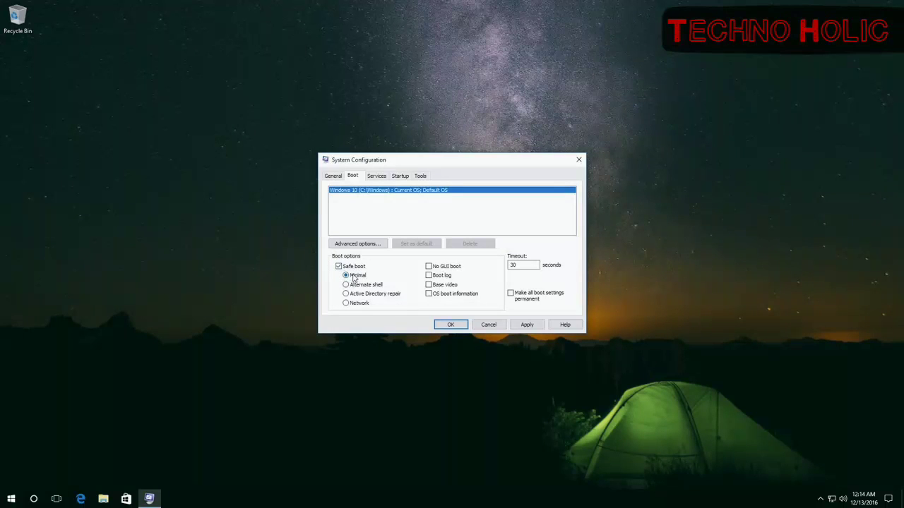
{"action": "left_click", "coordinate": [462, 325]}
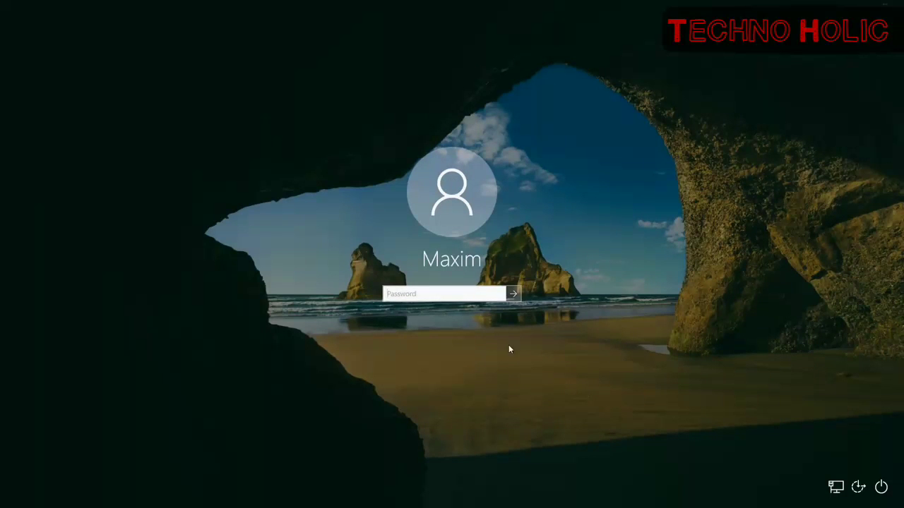
Shift-restart from the sign-in screen's power menu
{"action": "left_click", "coordinate": [887, 496]}
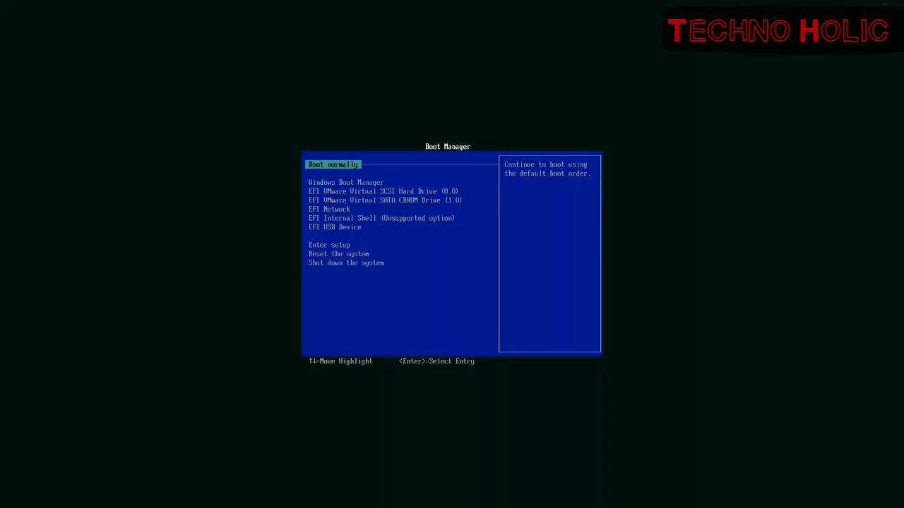
Highlight the EFI USB Device entry in Boot Manager to boot from it
{"action": "key", "text": "Down"}
{"action": "key", "text": "Down"}
{"action": "key", "text": "Down"}
{"action": "key", "text": "Down"}
{"action": "key", "text": "Down"}
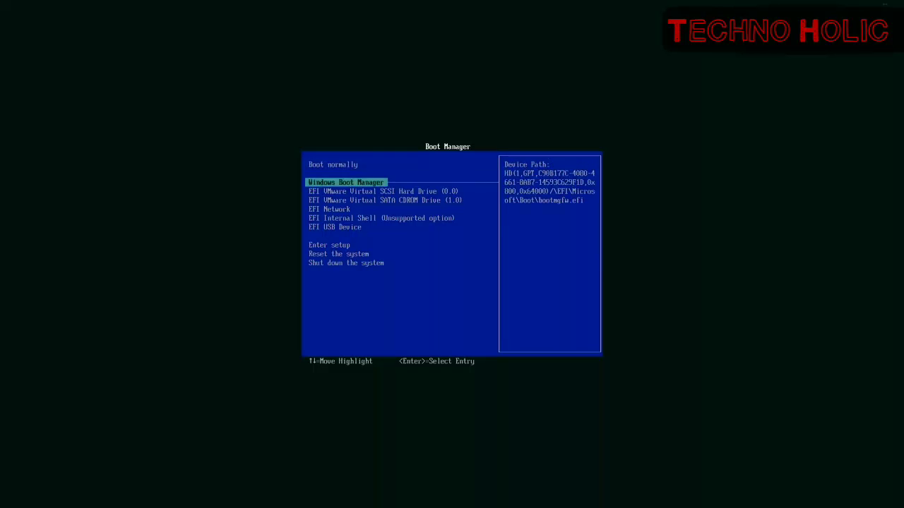
{"action": "key", "text": "Down"}
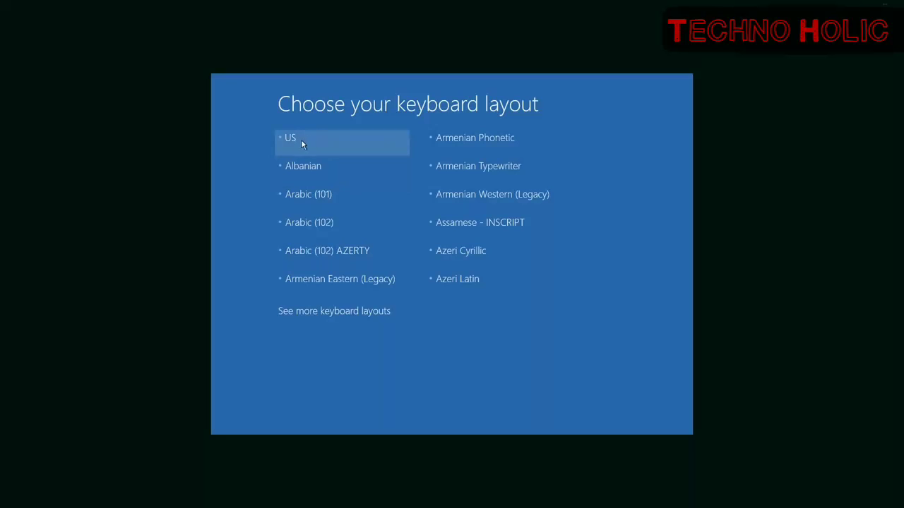
Pick the US keyboard layout and open Command Prompt from Troubleshoot's advanced options
{"action": "left_click", "coordinate": [295, 137]}
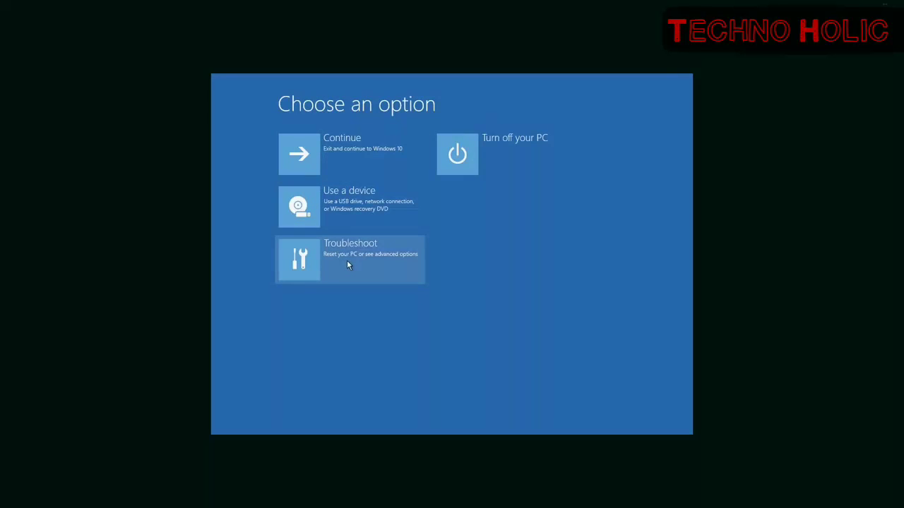
{"action": "left_click", "coordinate": [347, 265]}
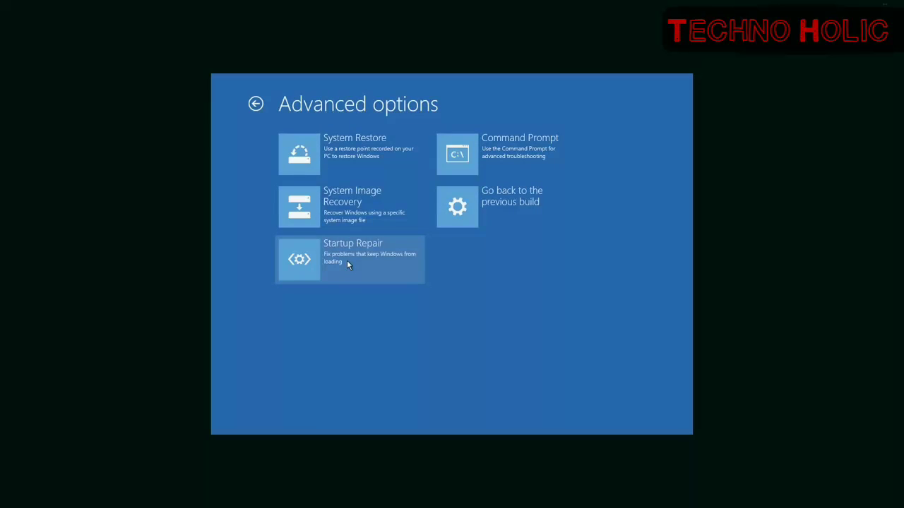
{"action": "left_click", "coordinate": [487, 157]}
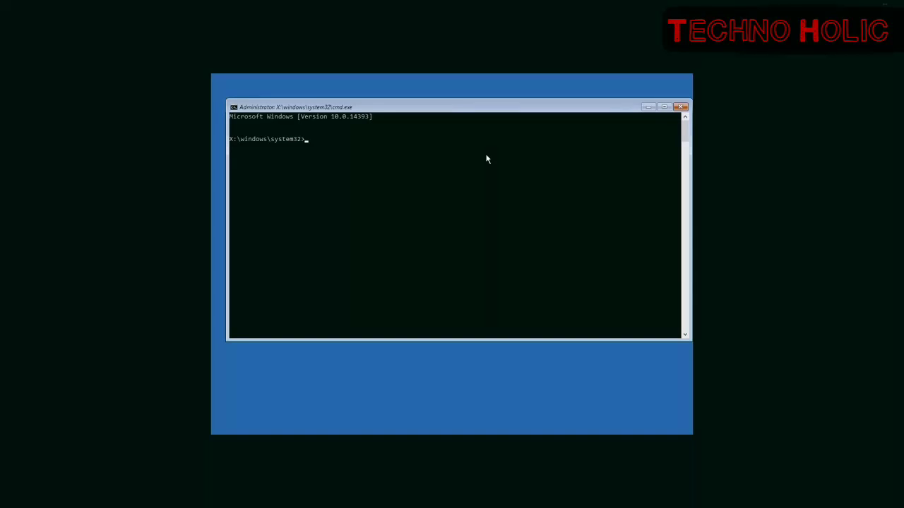
Type 'bcdedit /set' at the X:\windows\system32 prompt
{"action": "type", "text": "bcdedit /set {default} safeboot minimal"}
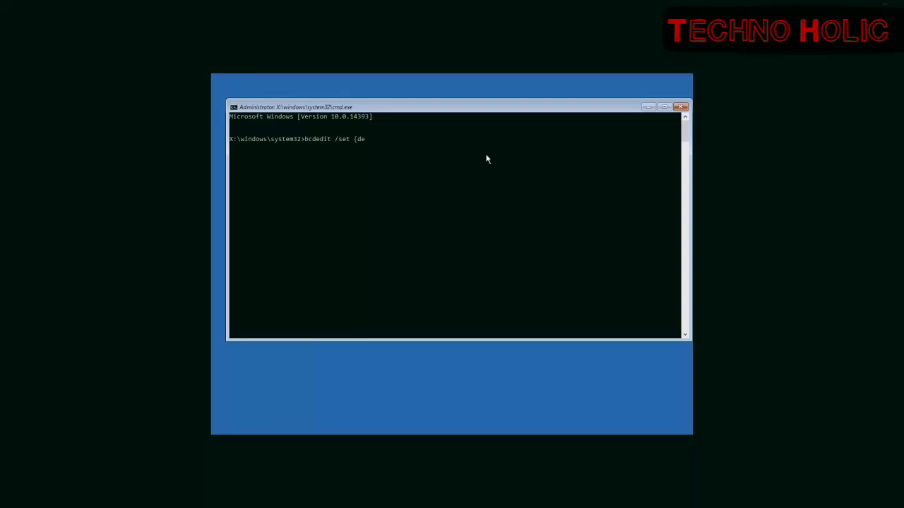
Complete the prompt text to 'bcdedit /set {default' so it targets the default boot entry
{"action": "type", "text": "fault} safeboot minimal"}
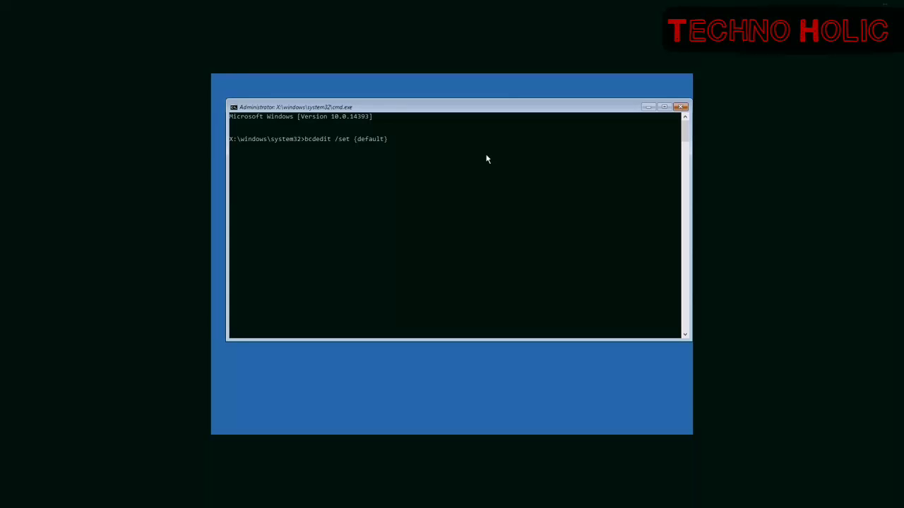
Run 'bcdedit /set {default} safeboot minimal' to boot the default entry into minimal Safe Mode
{"action": "type", "text": "} safeboot minimal"}
{"action": "key", "text": "Return"}
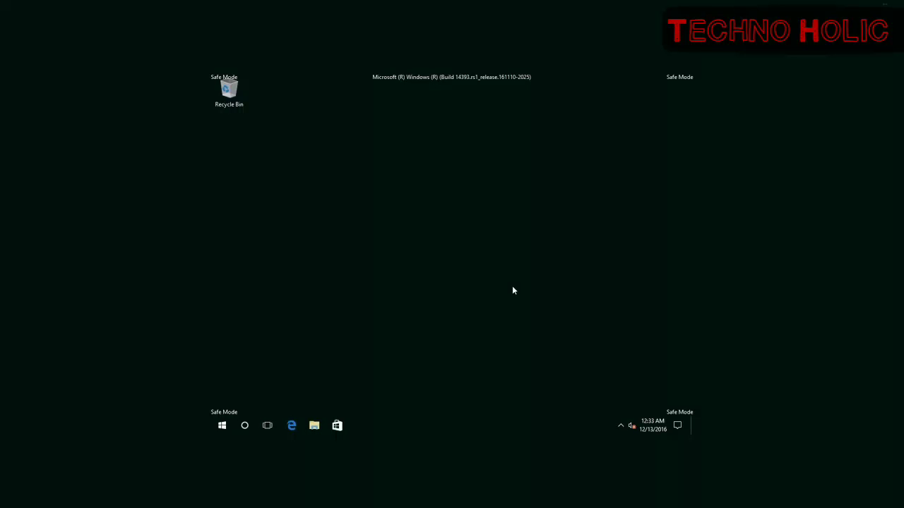
Launch cmd from the Run box to get an administrator Command Prompt
{"action": "key", "text": "super+r"}
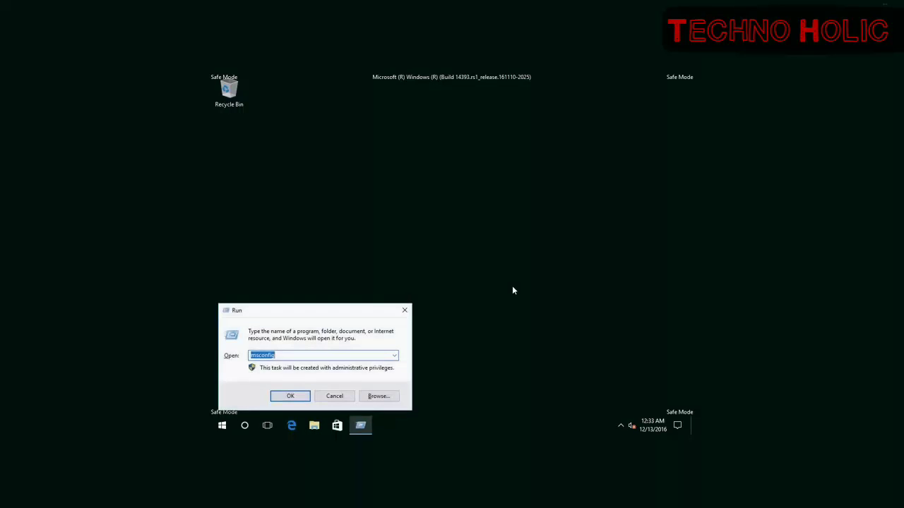
{"action": "type", "text": "cmd"}
{"action": "key", "text": "Return"}
Run 'bcdedit /deletevalue {default} safeboot' to remove the Safe Mode boot setting
{"action": "type", "text": "bcde"}
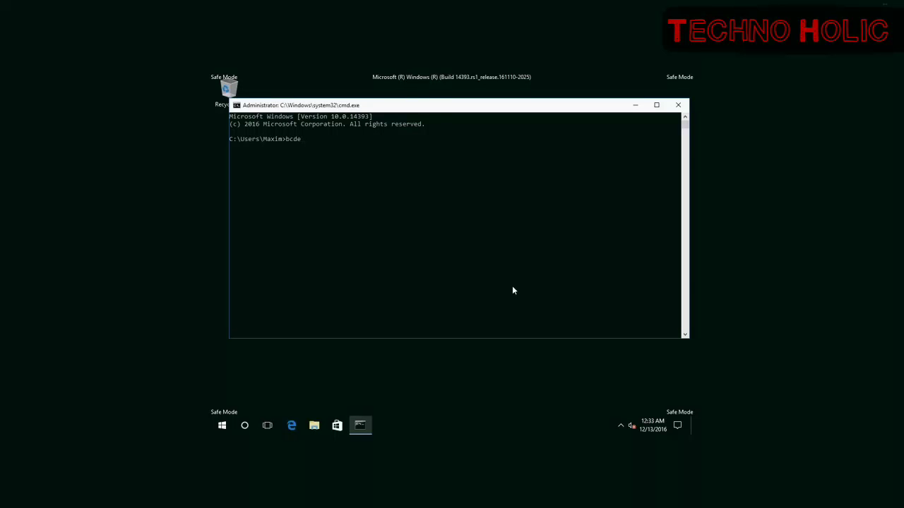
{"action": "key", "text": "BackSpace"}
{"action": "type", "text": "edit /deletevalue {default} safeboot"}
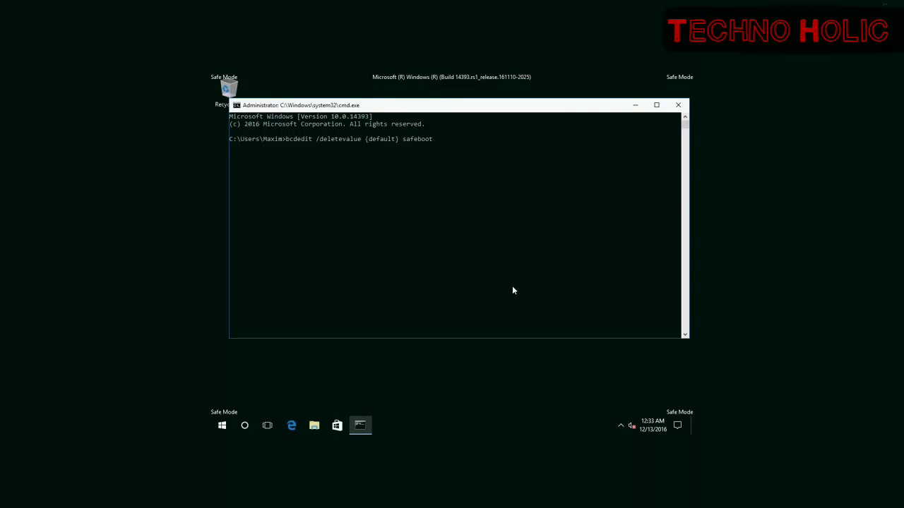
{"action": "key", "text": "Return"}
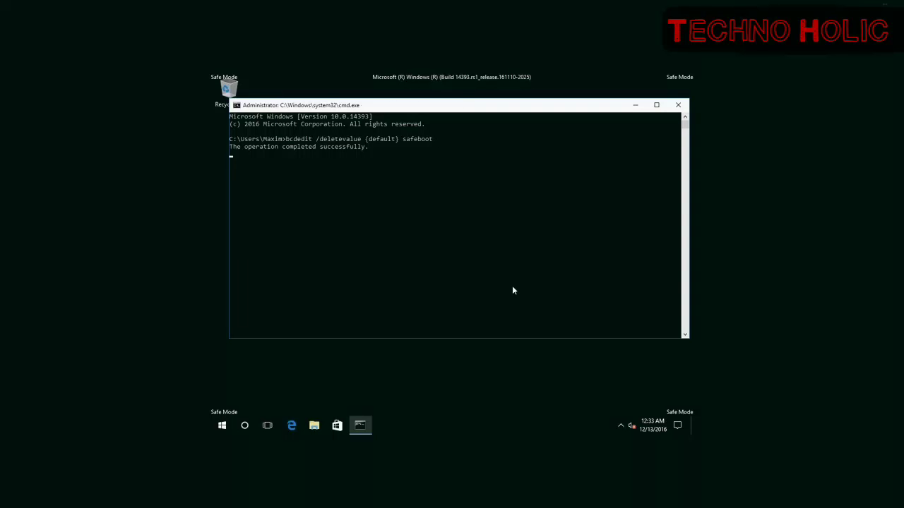